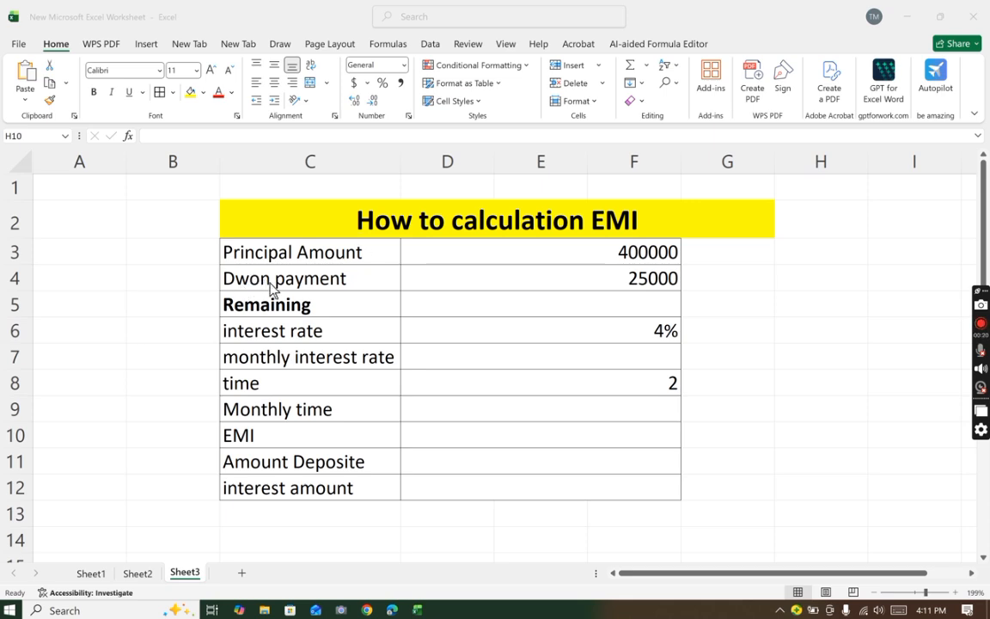
Step: Correct the misspelled label in cell C4 to read "Down payment"
left_click(271, 282)
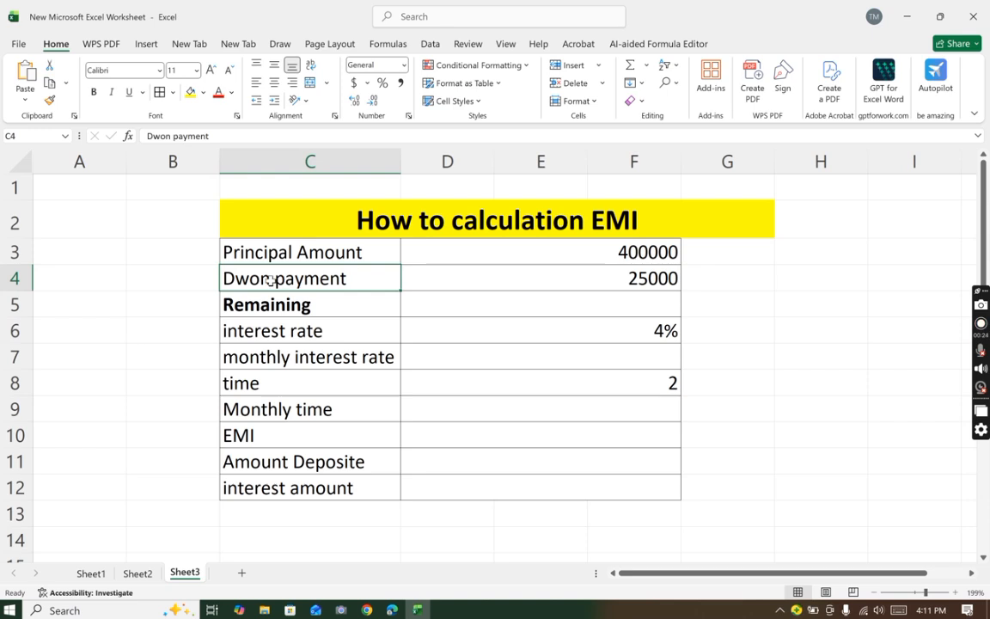
double_click(258, 275)
key("BackSpace")
key("BackSpace")
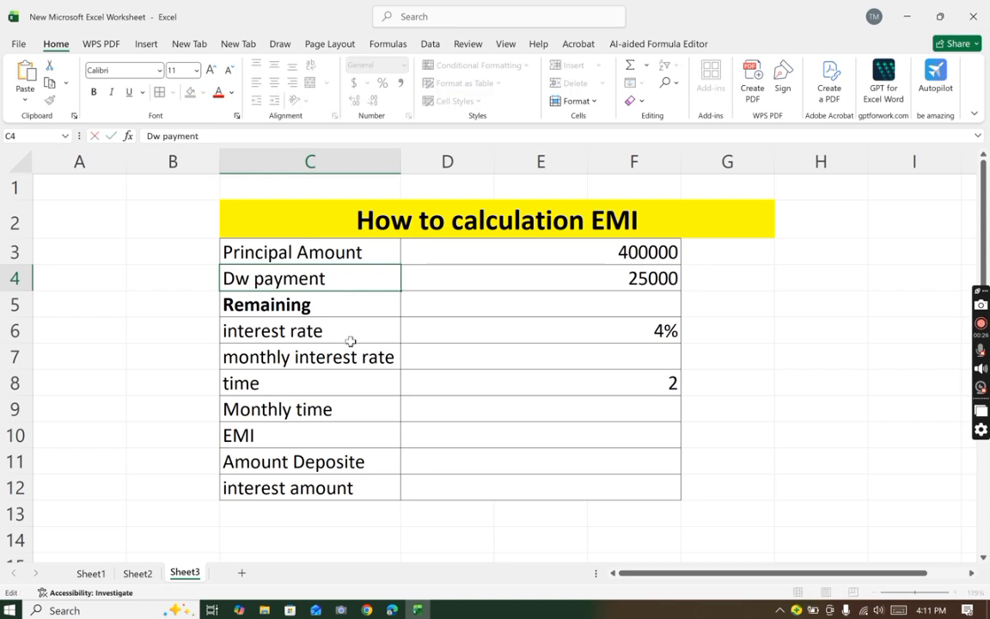
type("\\")
key("BackSpace")
key("BackSpace")
type("own")
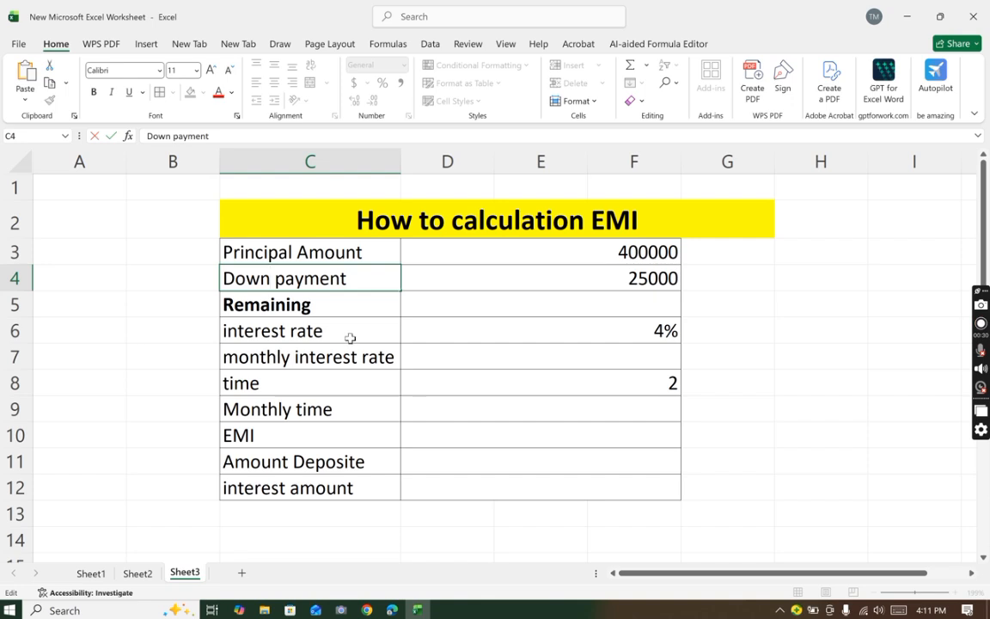
left_click(496, 432)
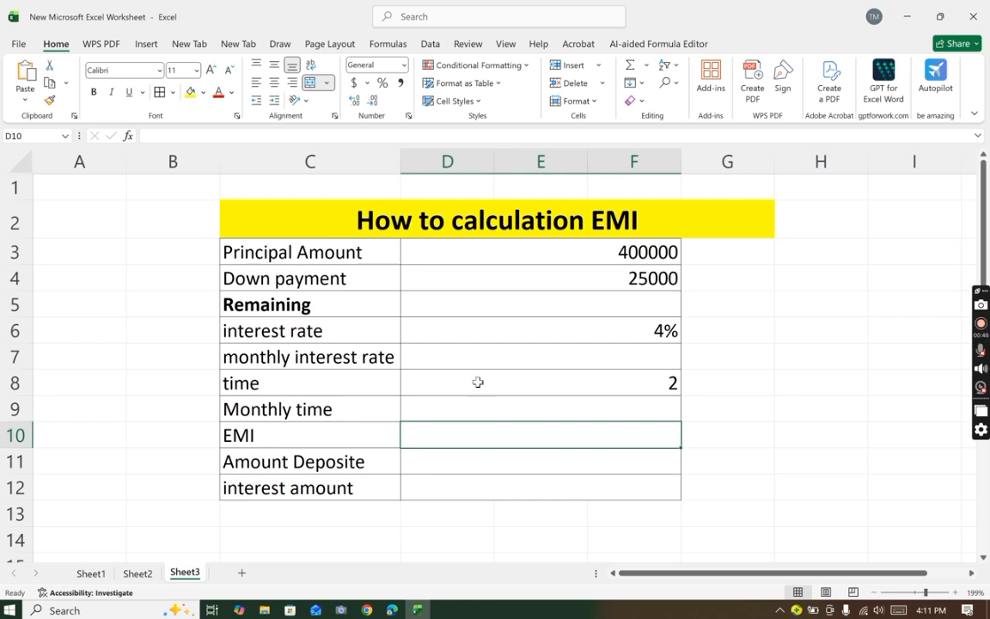
Step: Calculate the Remaining amount in D5 as principal minus down payment with =D3-D4, and make the result bold
left_click(476, 298)
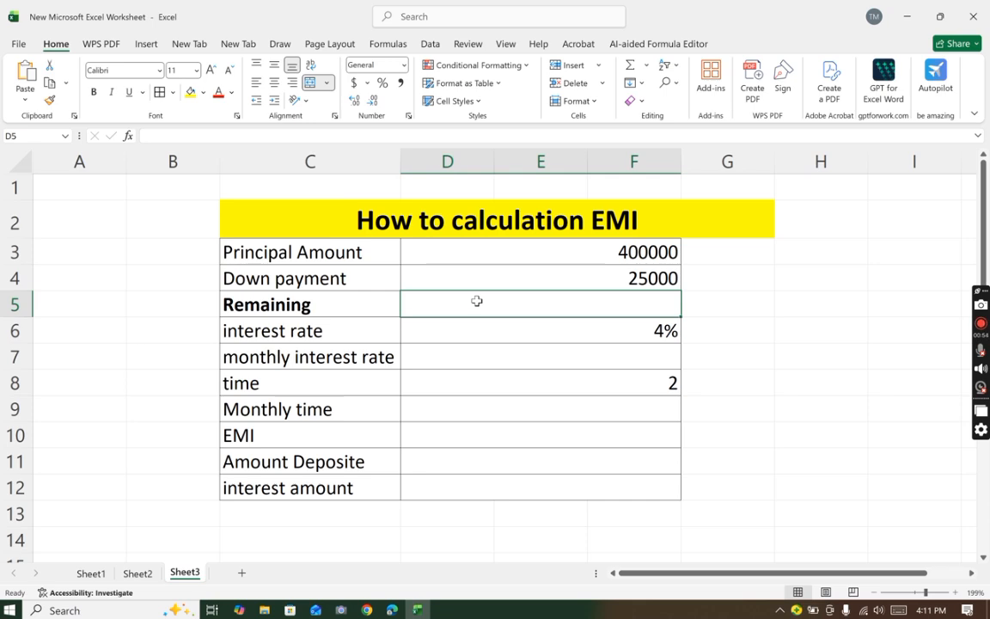
type("=")
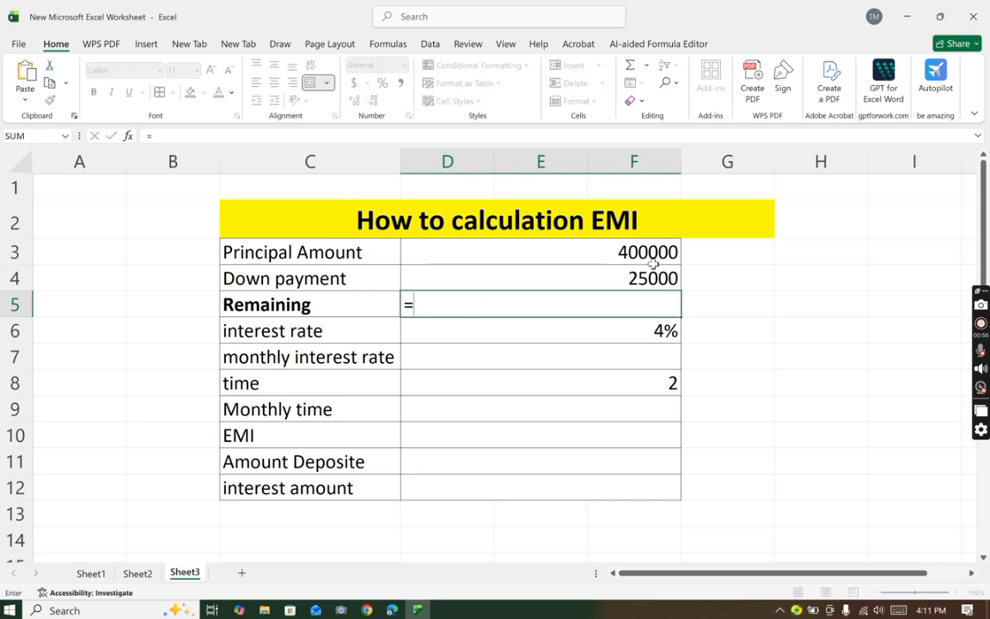
left_click(650, 254)
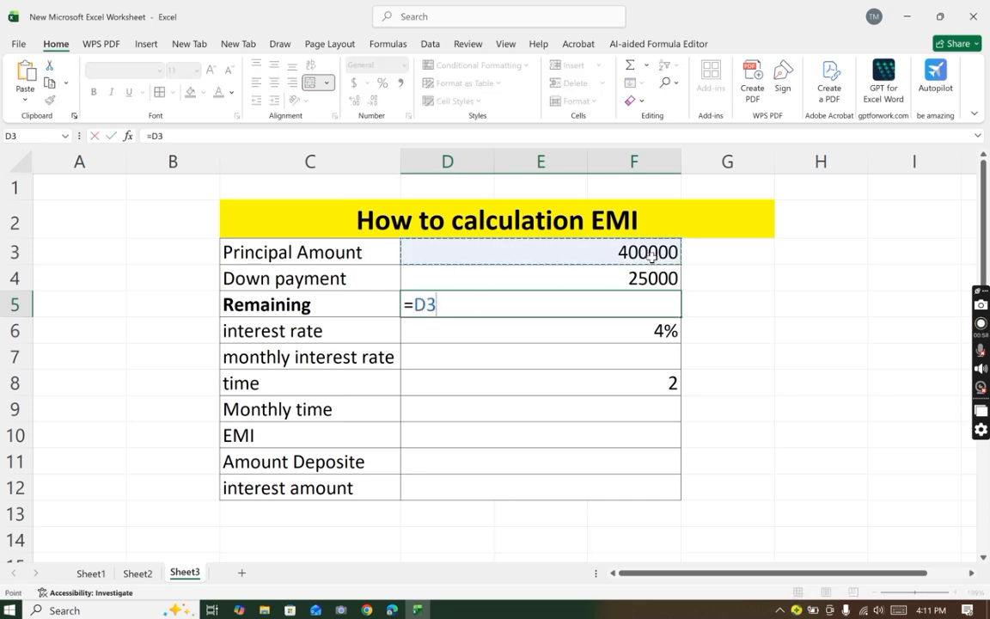
type("-")
left_click(654, 272)
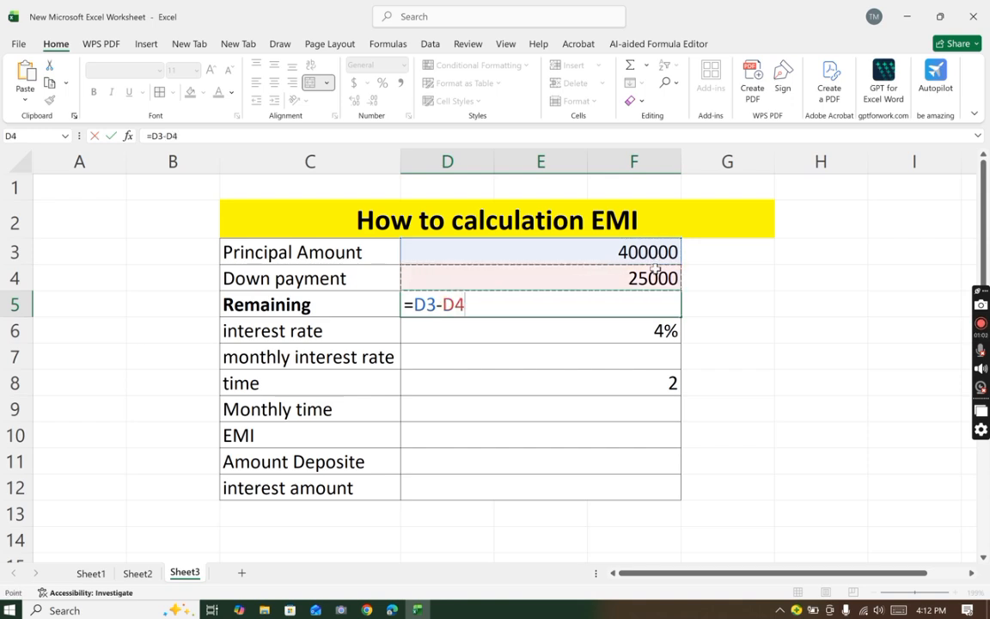
key("Return")
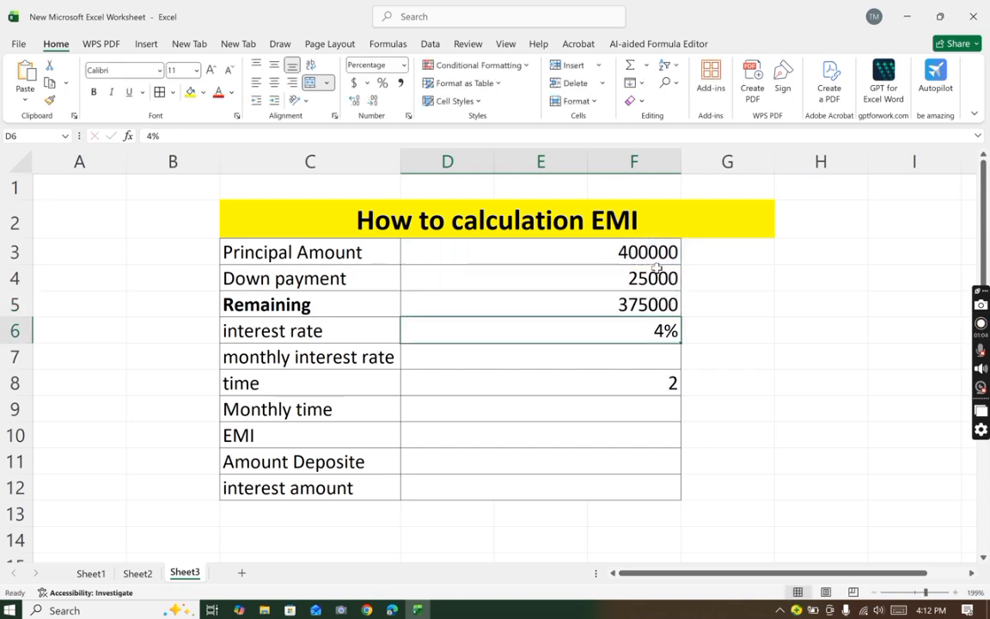
left_click(643, 302)
key("ctrl+b")
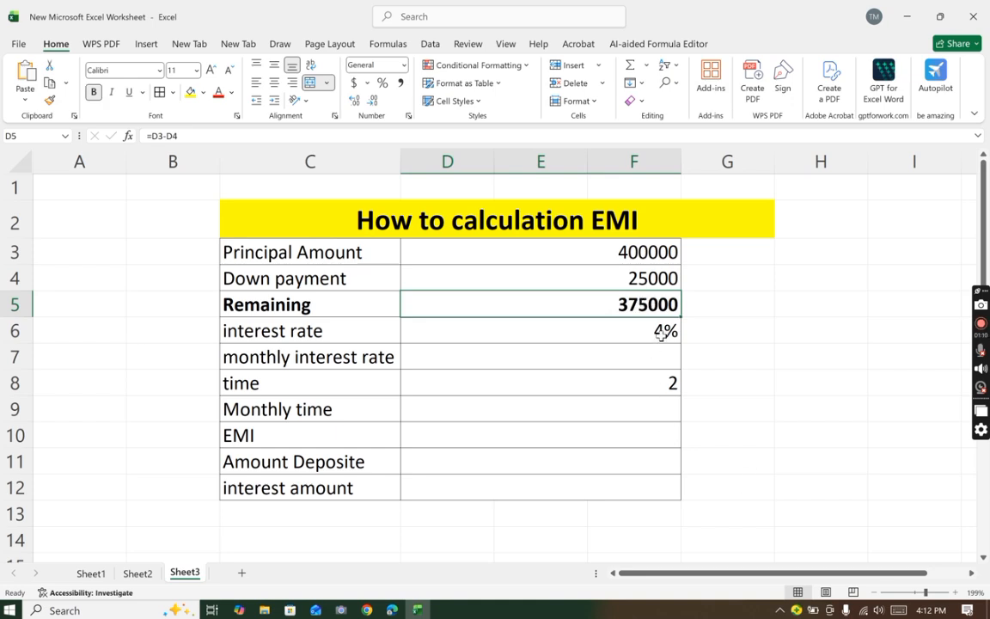
Step: Calculate the monthly interest rate in D7 by dividing the interest rate by 12 with =D6/12
left_click(470, 353)
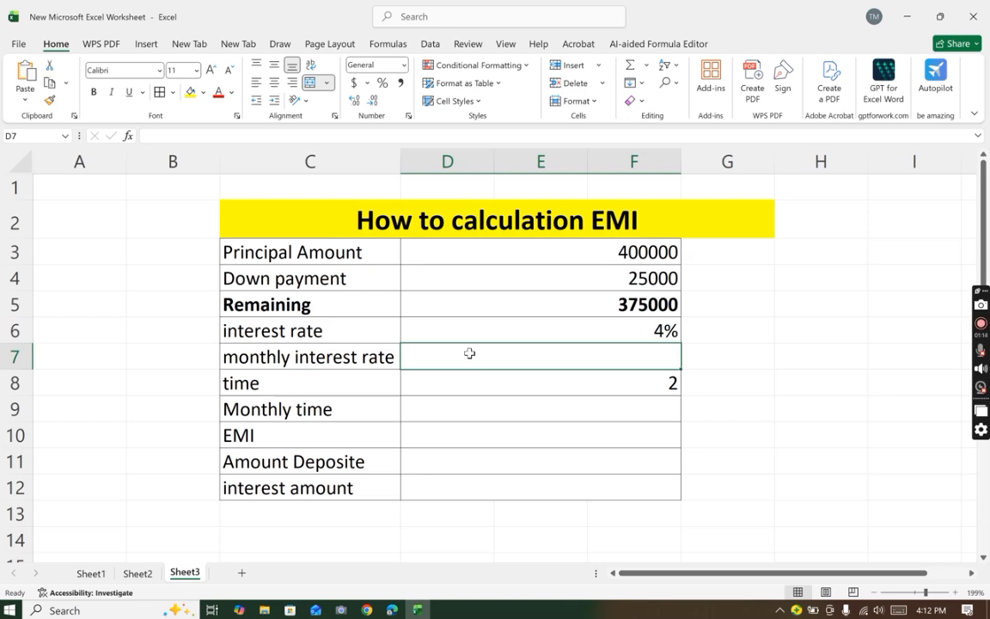
type("=")
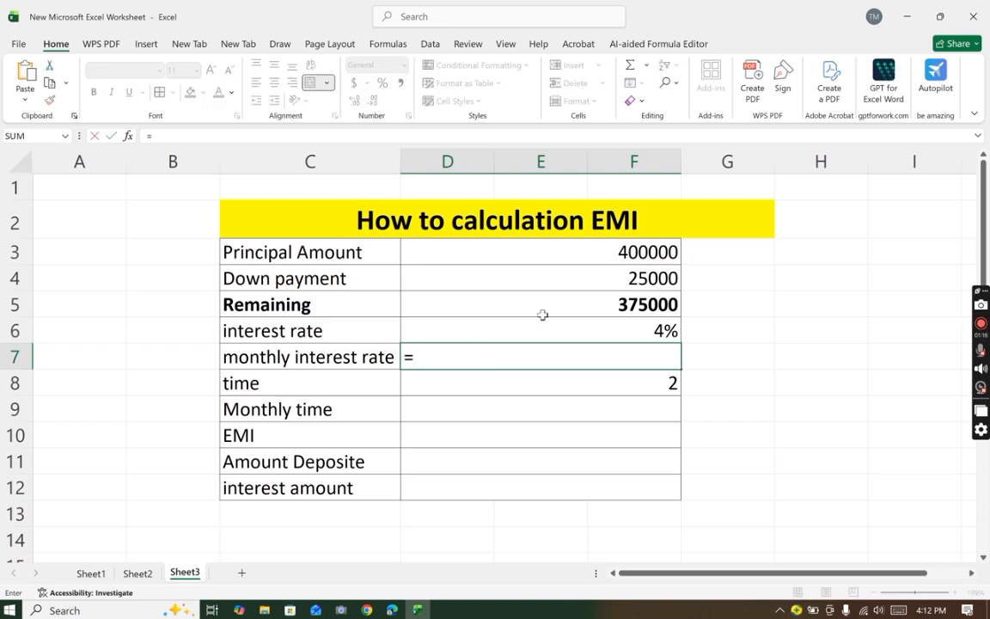
left_click(678, 328)
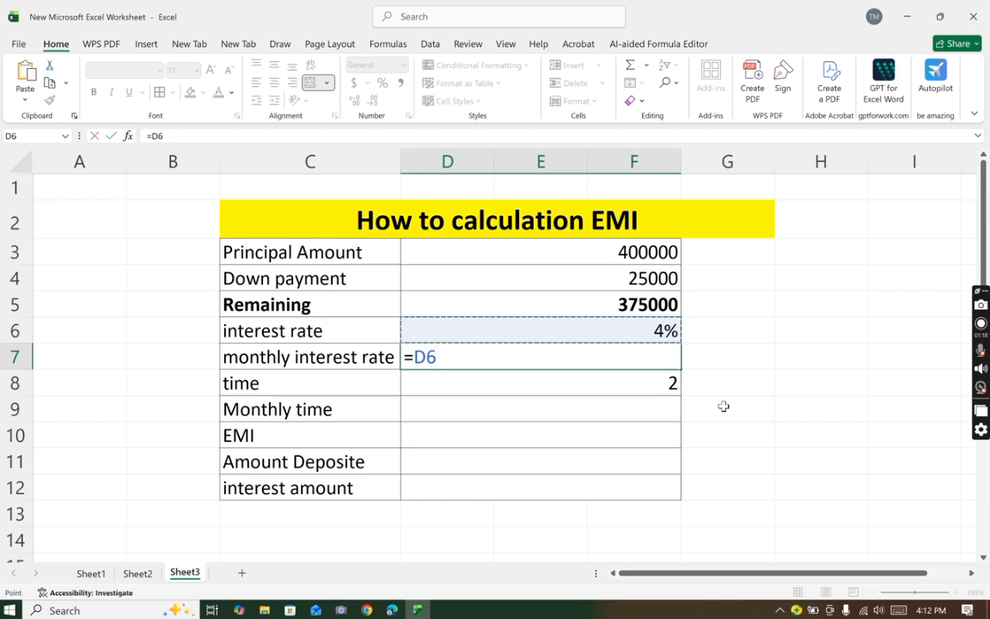
type("/12")
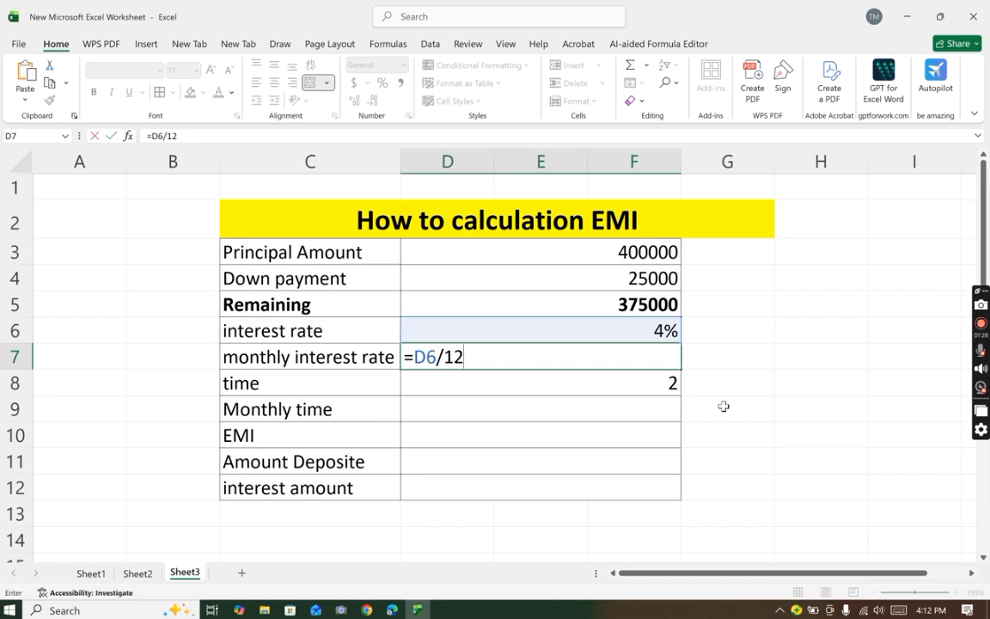
key("Return")
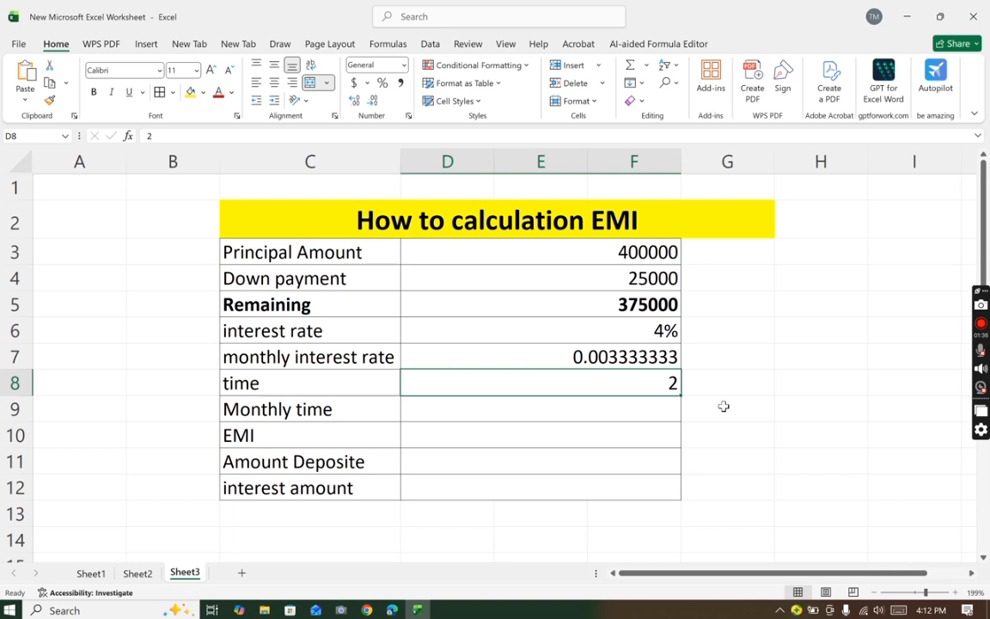
Step: Calculate the Monthly time in D9 by multiplying the time by 12 with =D8*12
left_click(552, 402)
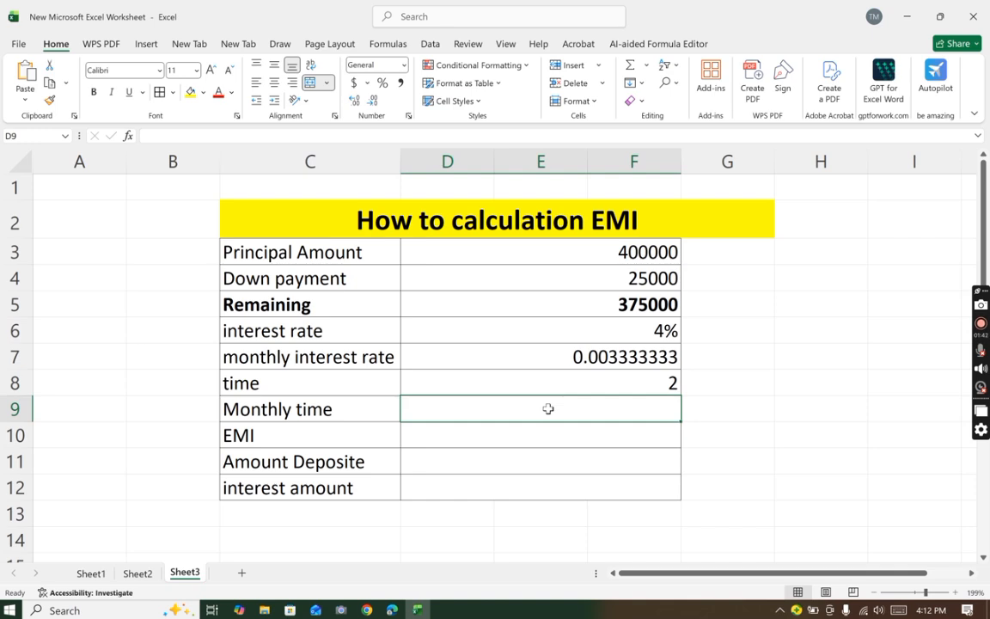
type("=")
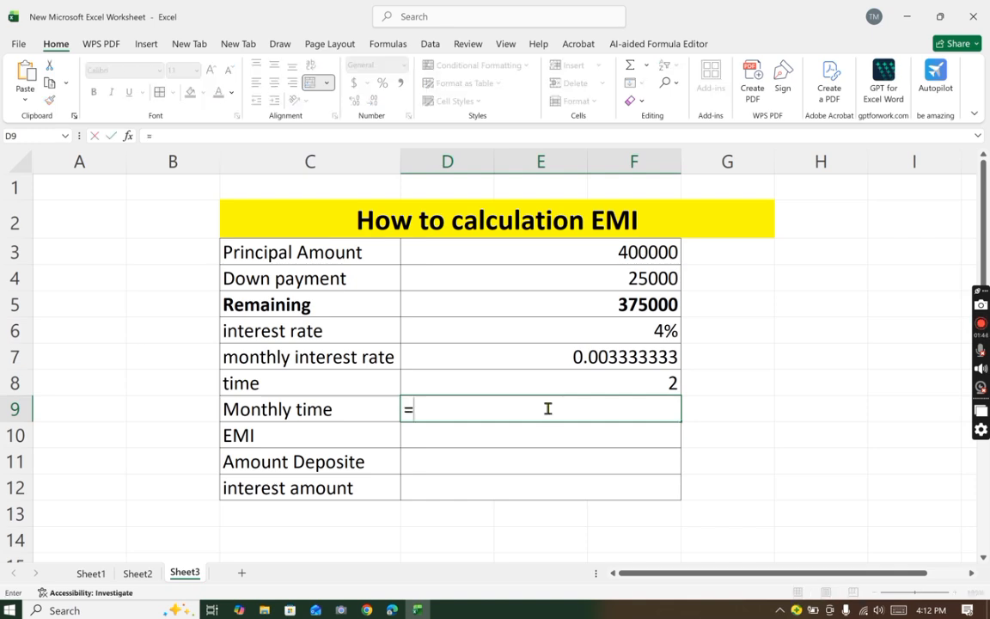
left_click(659, 385)
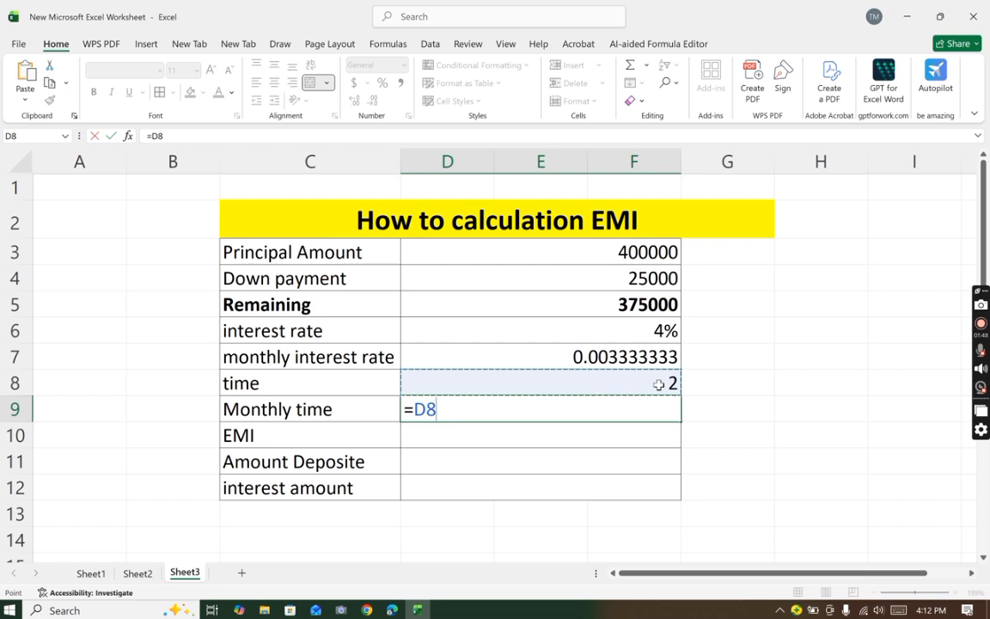
type("*12")
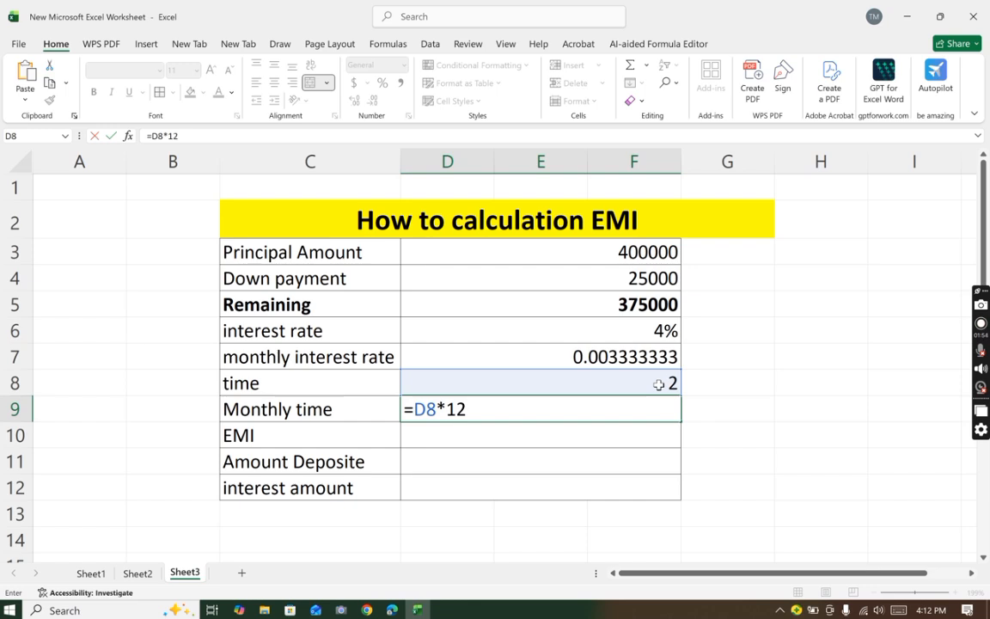
key("Return")
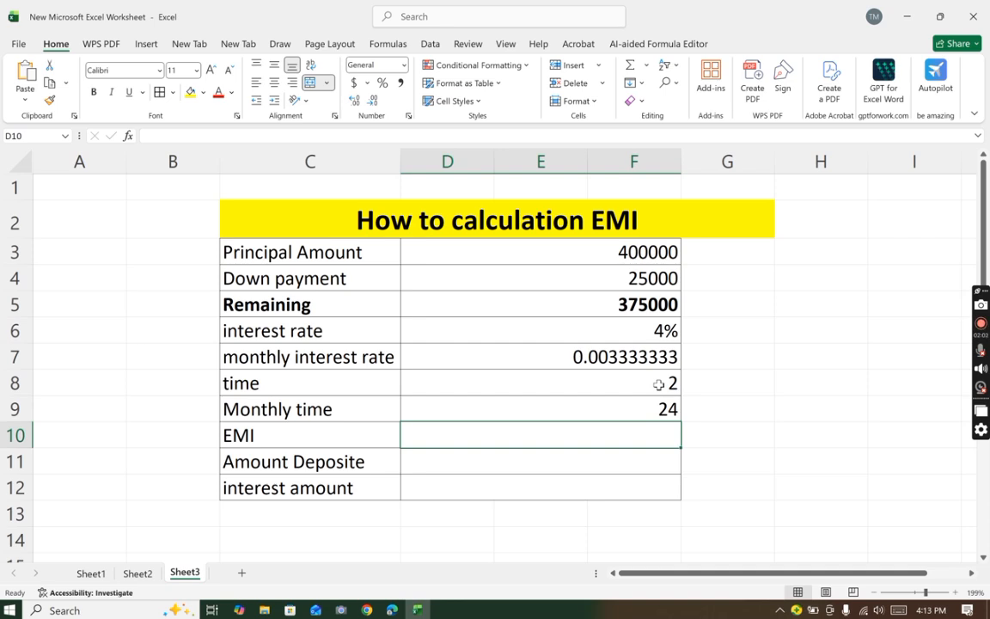
Step: Calculate the EMI in D10 from the monthly rate, monthly time and negative remaining amount with =PMT(D7,D9,-D5)
type("=pm")
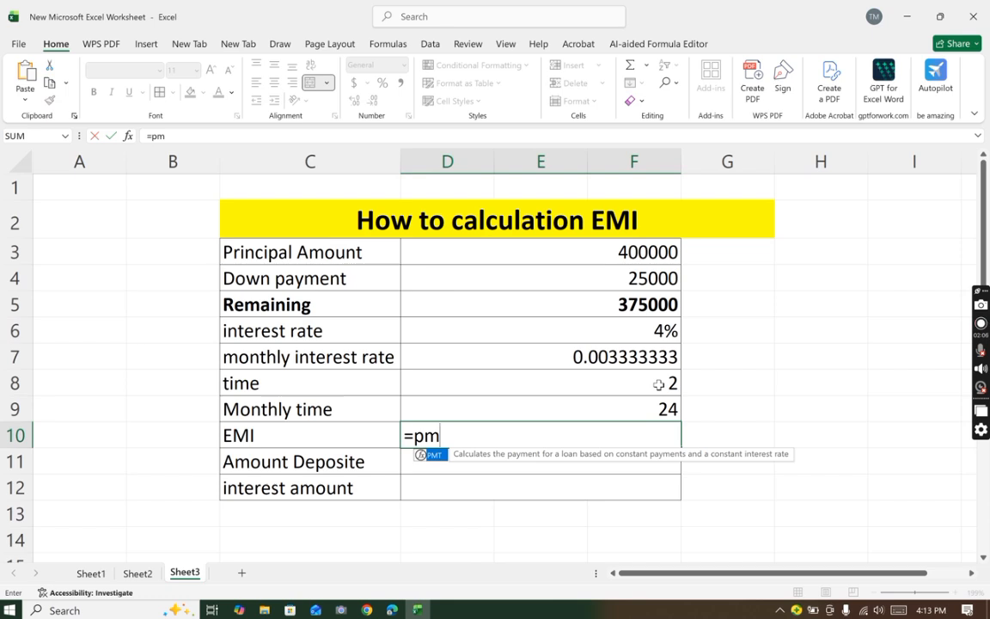
type("t")
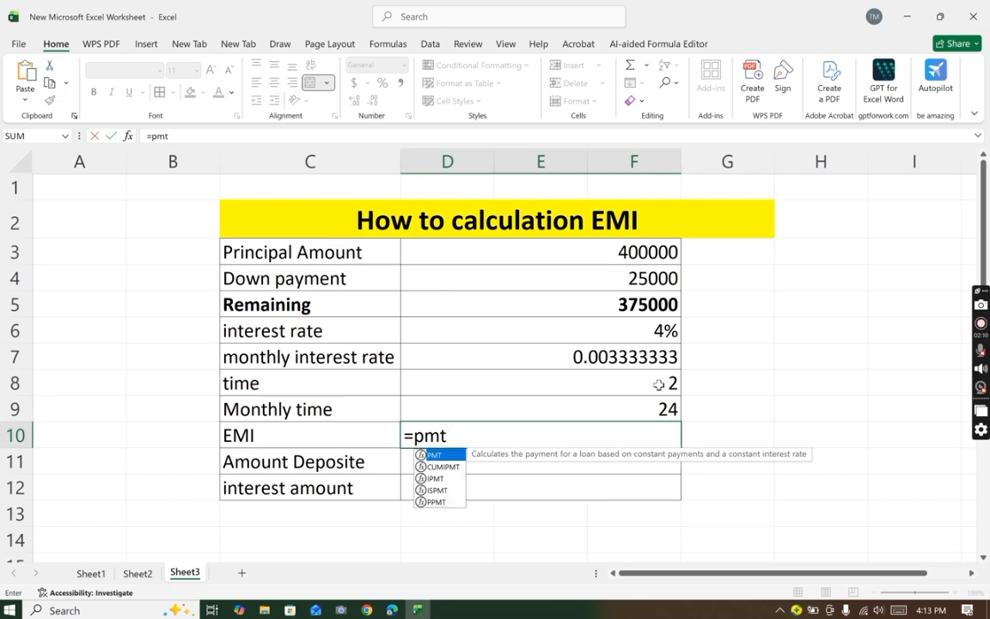
type("(")
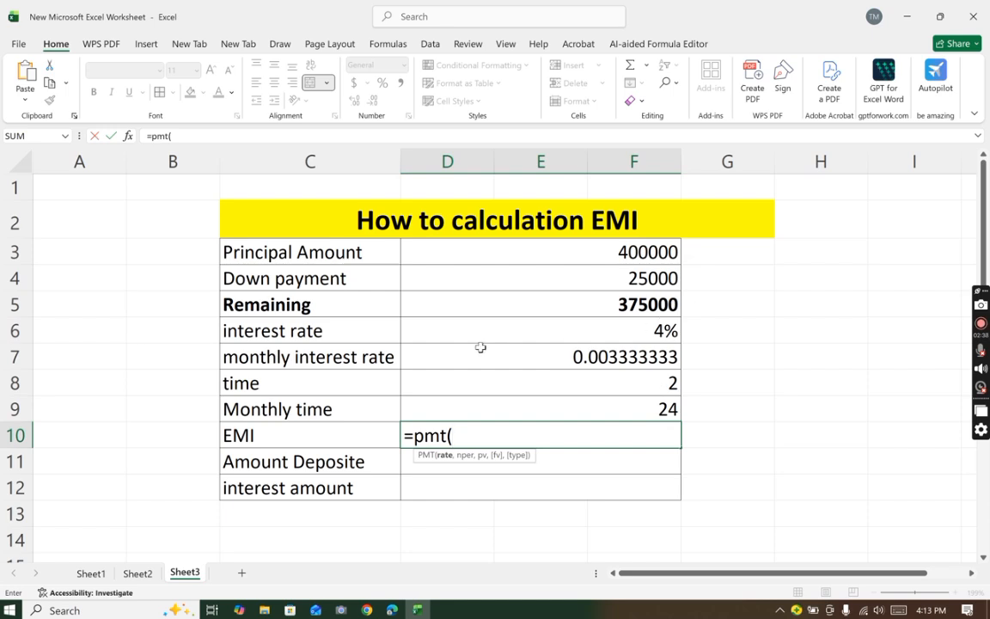
left_click(587, 359)
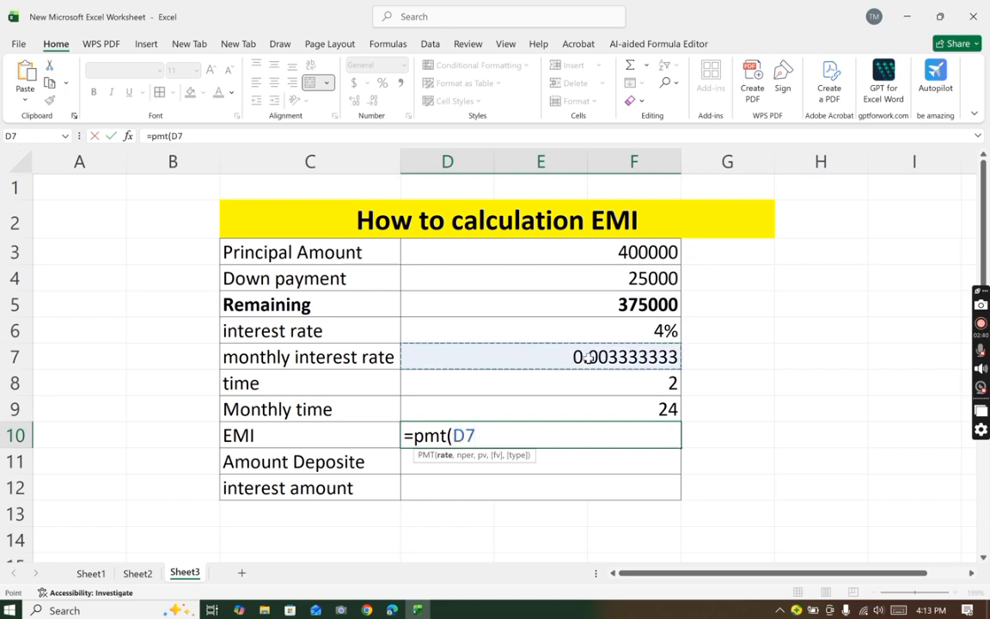
type(",")
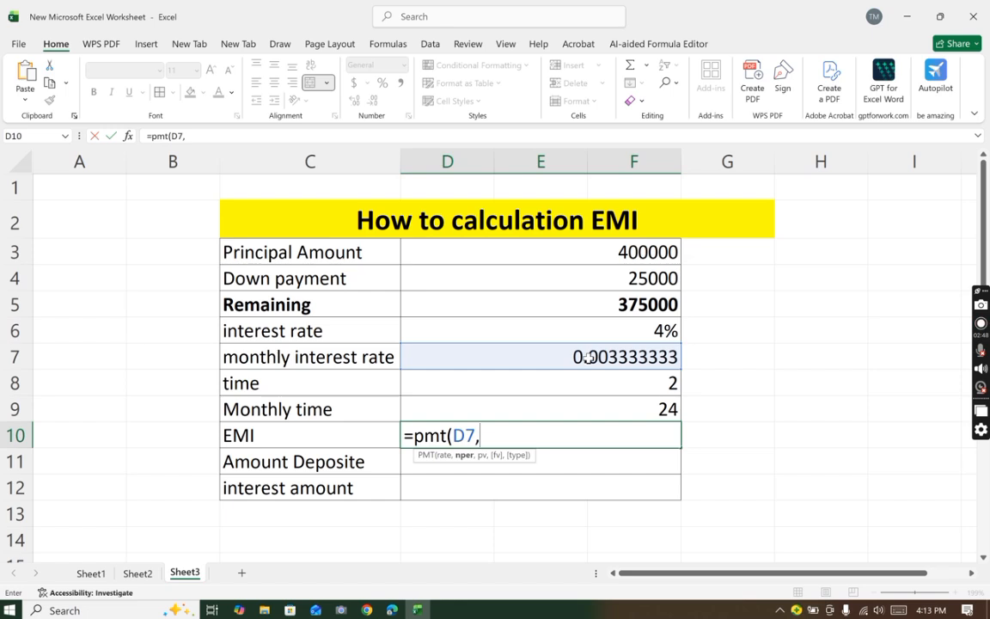
left_click(589, 407)
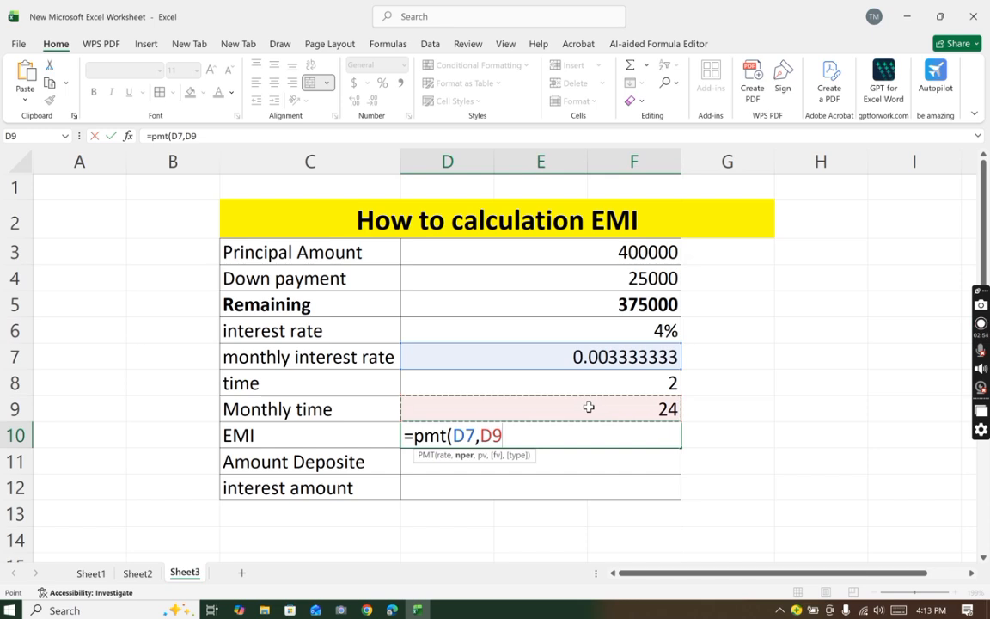
type(",")
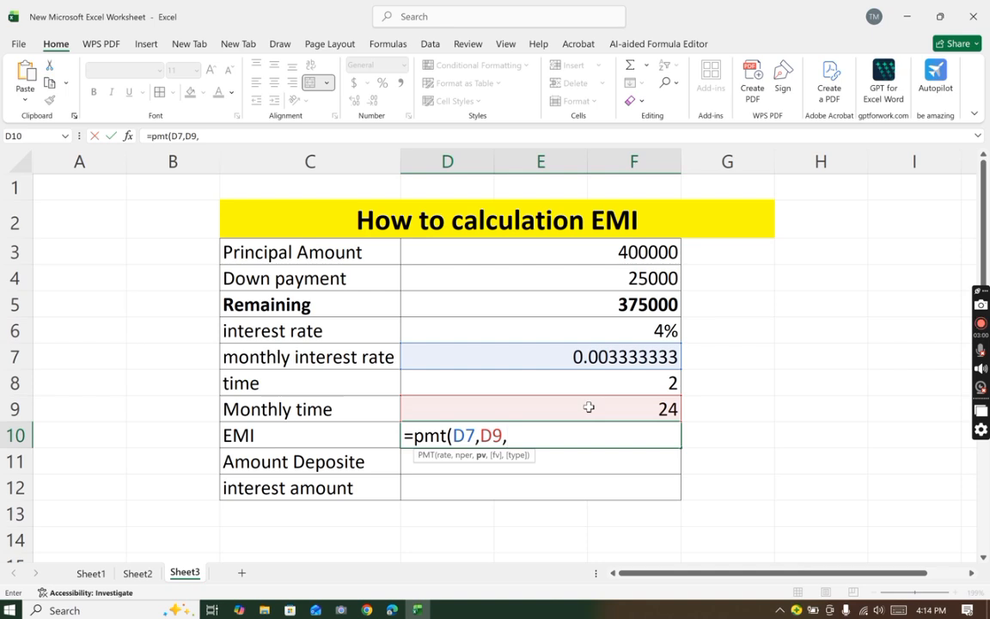
type("-")
left_click(614, 307)
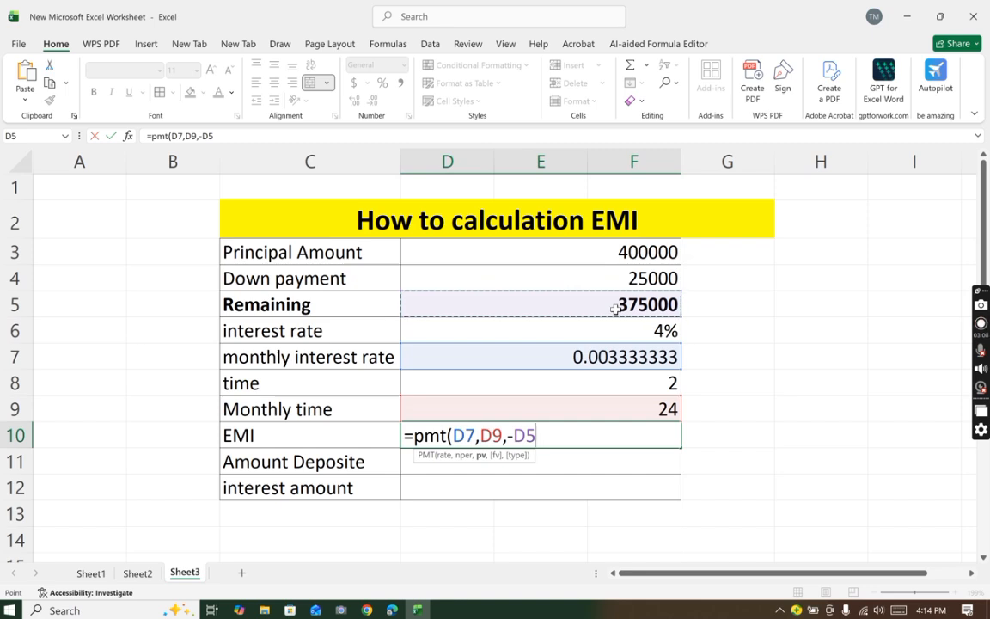
type(")")
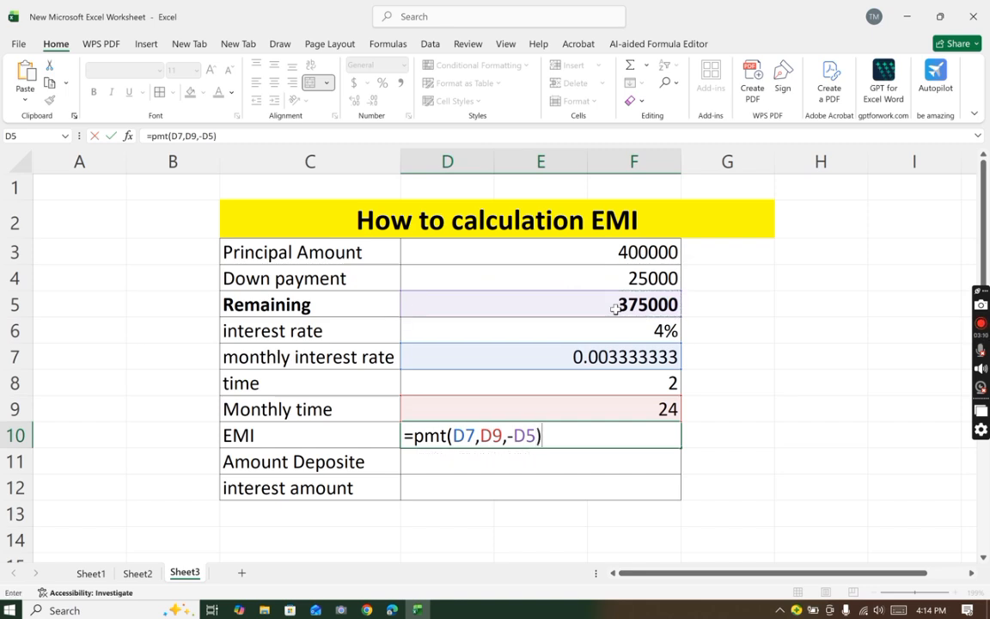
key("Return")
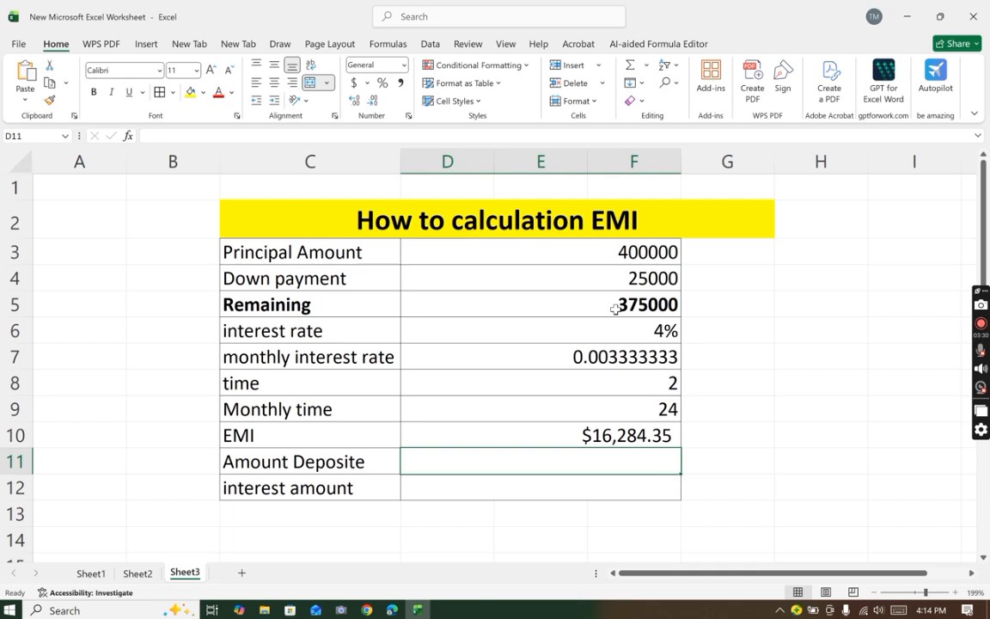
Step: Calculate the Amount Deposite in D11 by multiplying the EMI by 24 months with =D10*24
type("=")
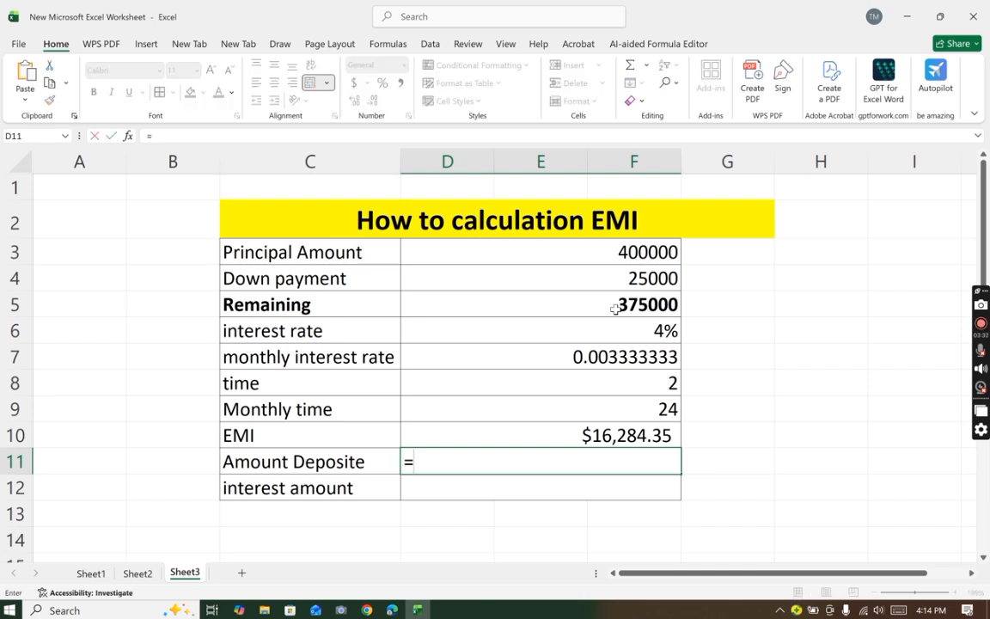
left_click(601, 443)
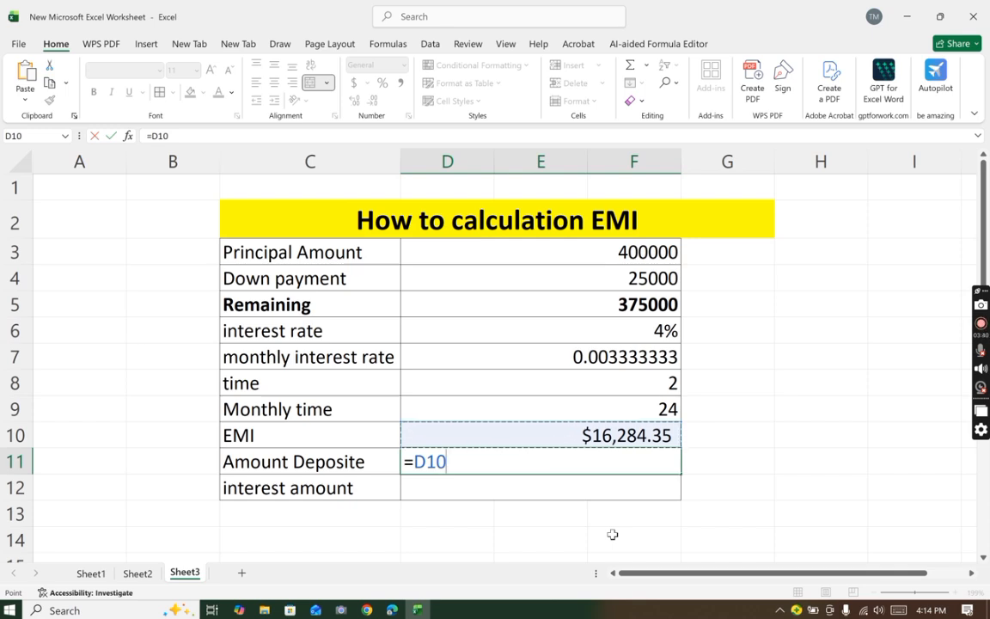
type("*24")
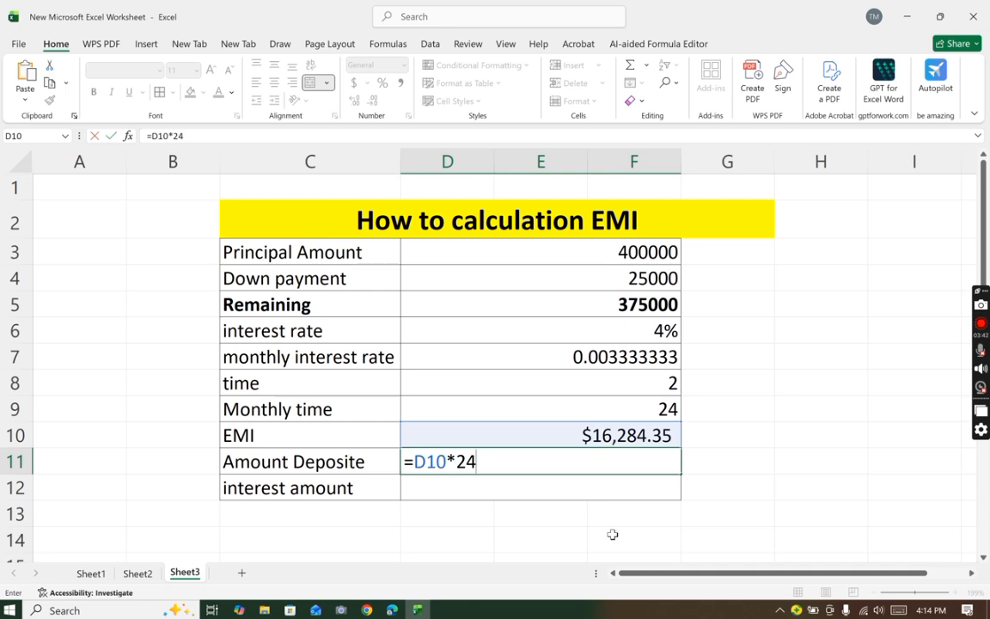
key("Return")
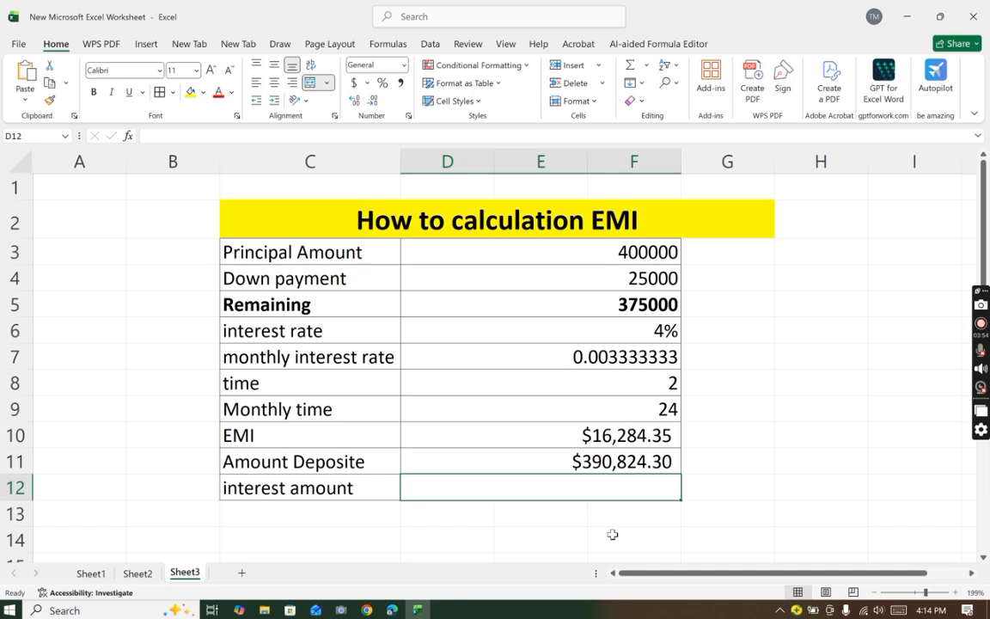
Step: Calculate the interest amount in D12 as the deposited amount minus the remaining amount with =D11-D5
type("=")
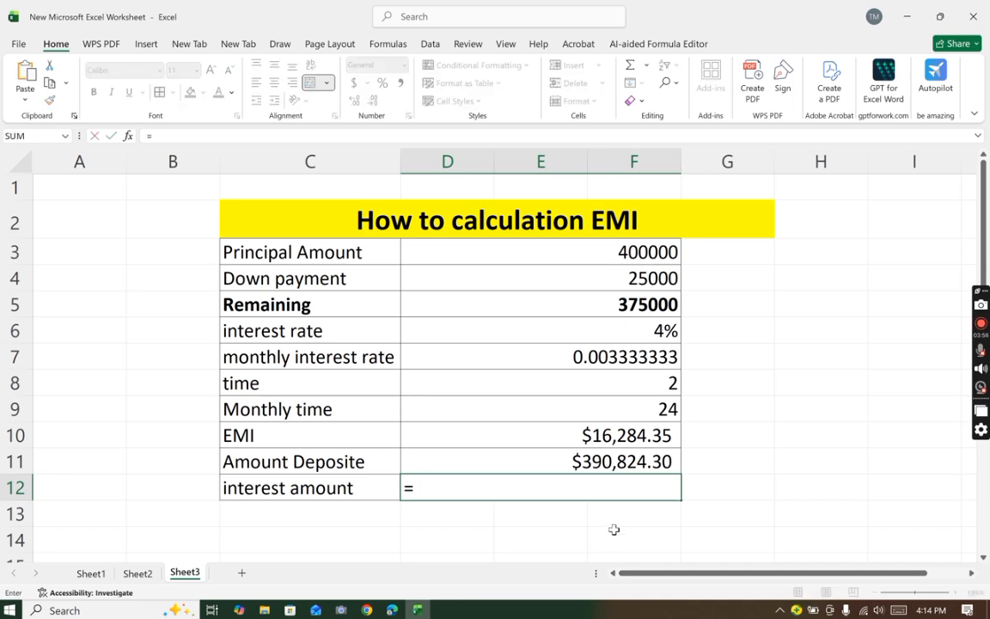
left_click(613, 458)
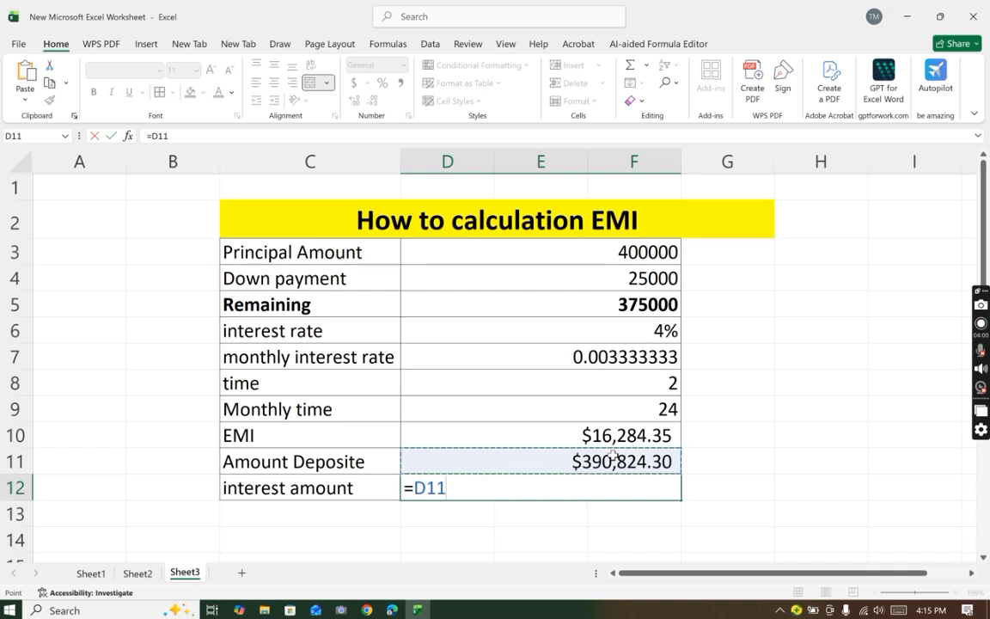
type("-")
left_click(625, 306)
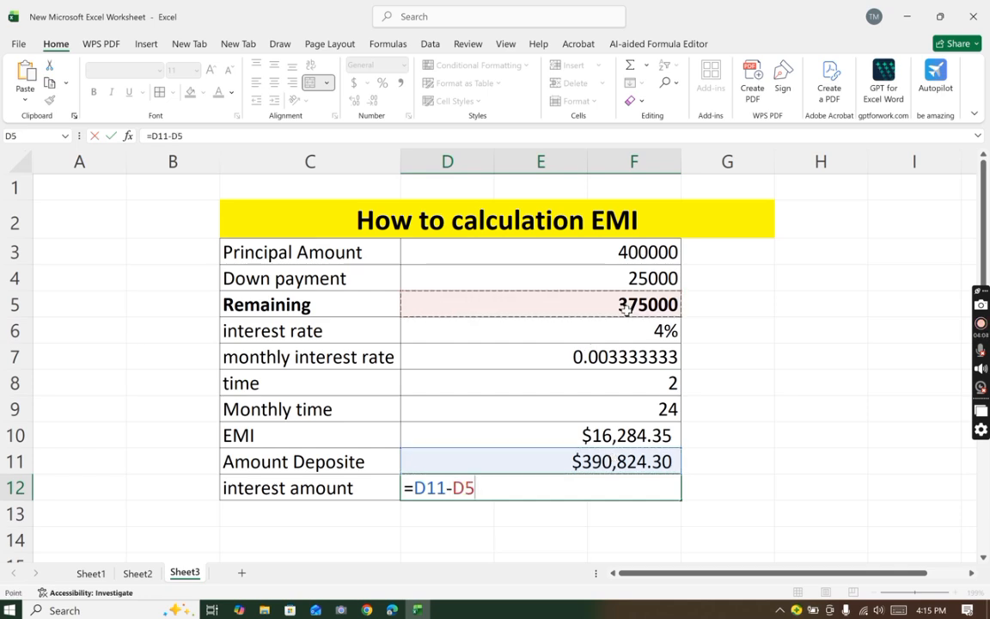
key("Return")
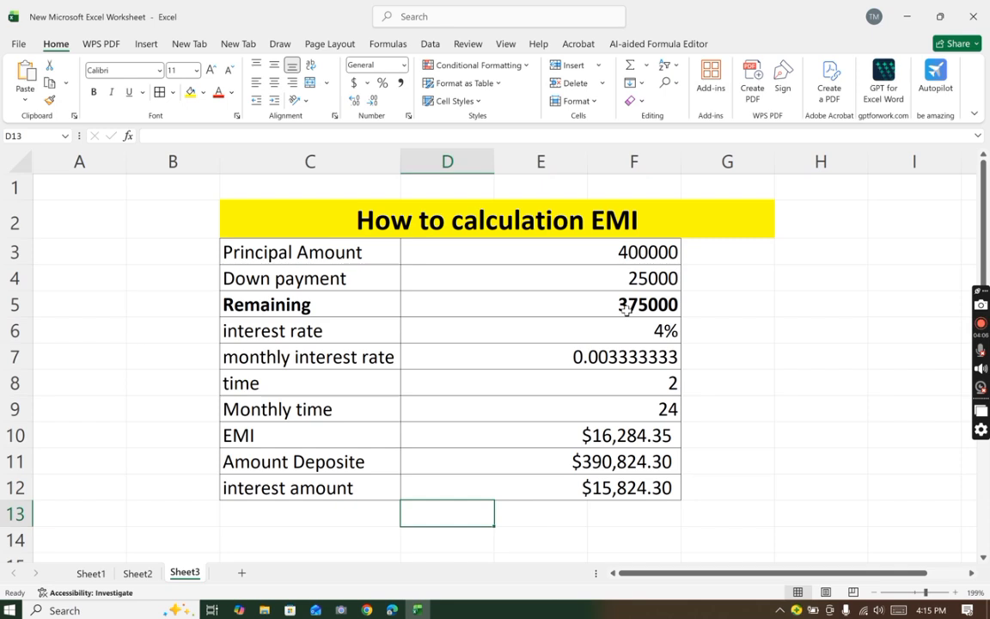